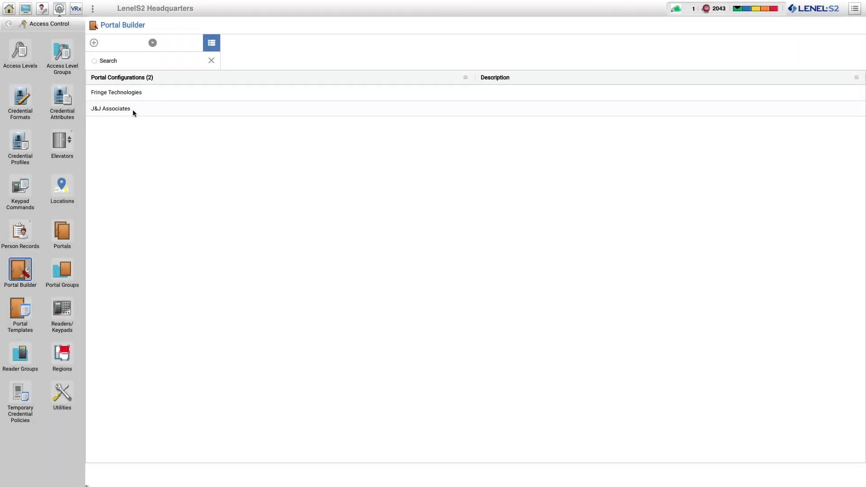
Import the exported TechVicta portal configuration file through Portal Builder's Import page.
click(154, 43)
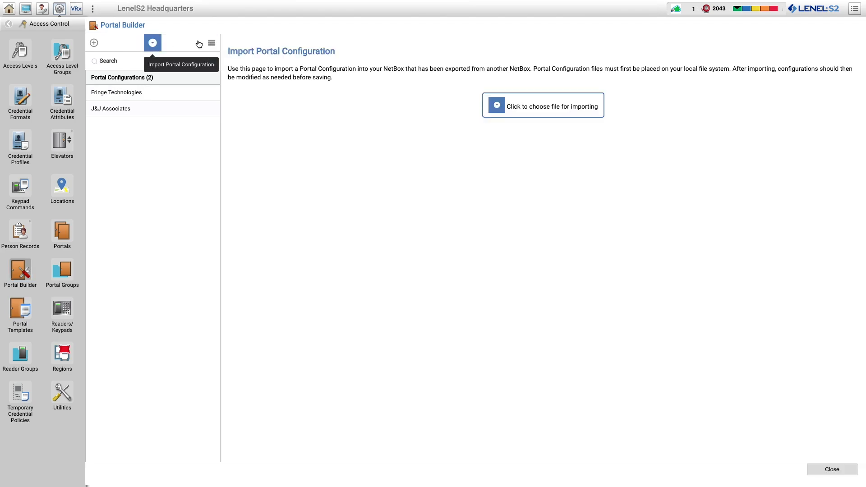
click(560, 105)
double_click(466, 36)
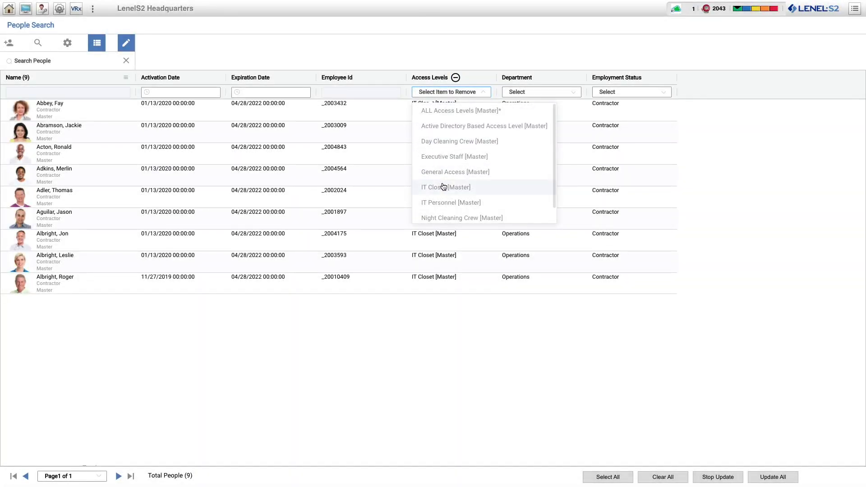
Filter people to IT Closet access, bulk-update all nine, then view the Single Reader Portal template.
click(443, 188)
click(601, 477)
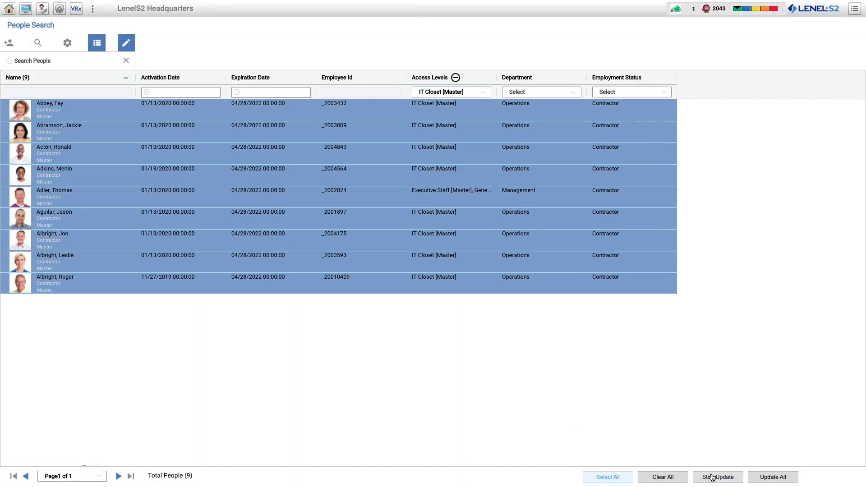
click(774, 478)
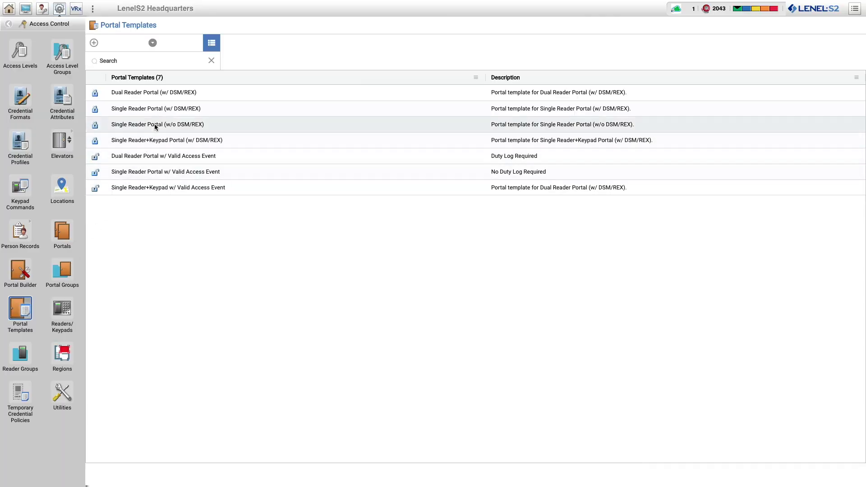
click(156, 108)
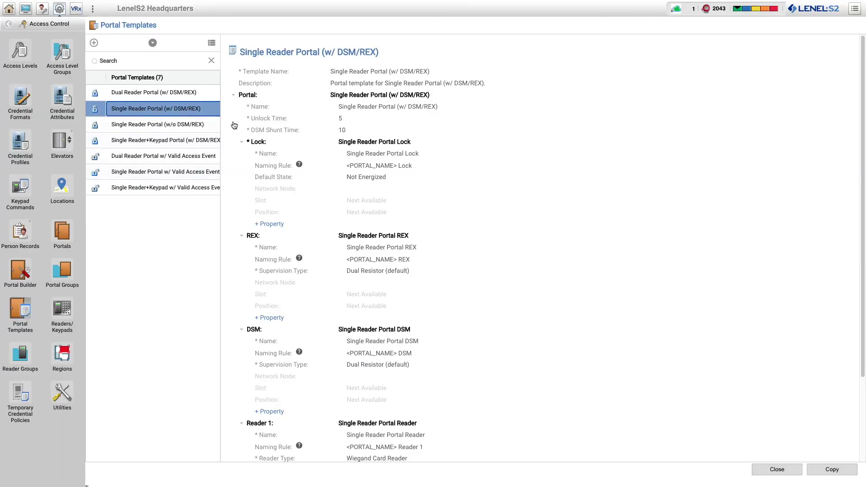
scroll(658, 237, down, 1)
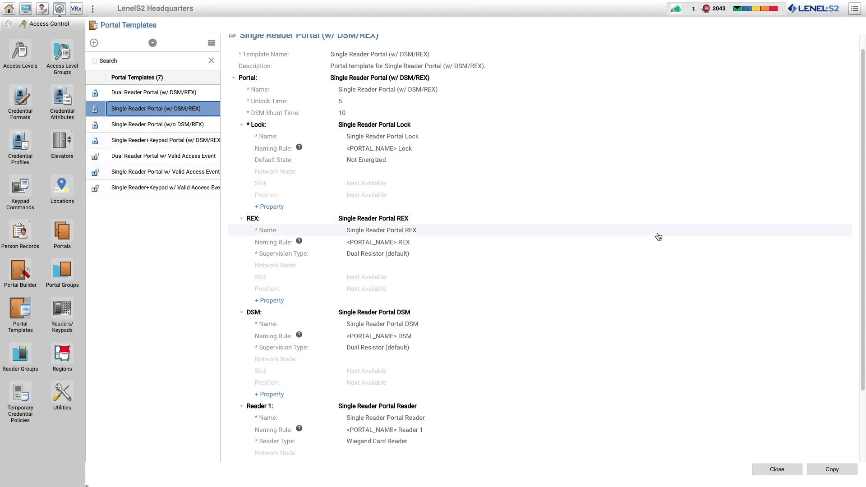
Add a Single Reader Portal (w/ DSM/REX) to TechVicta, export it, and deploy to NetBox.
click(256, 95)
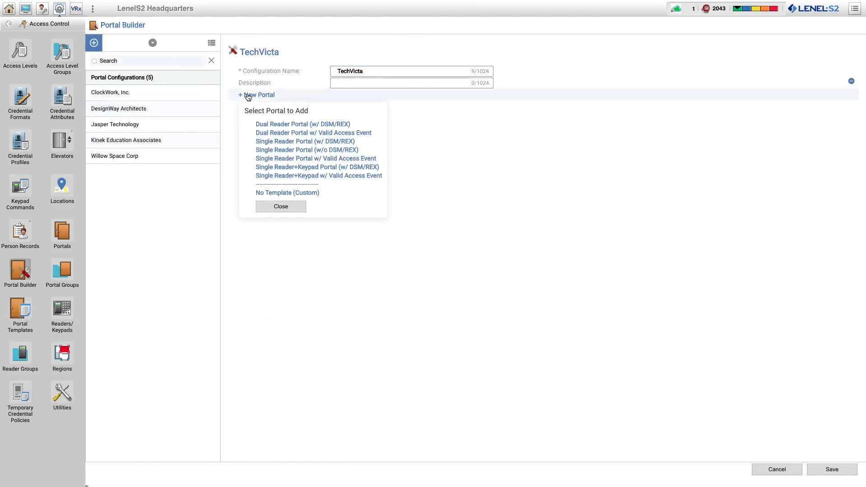
click(305, 141)
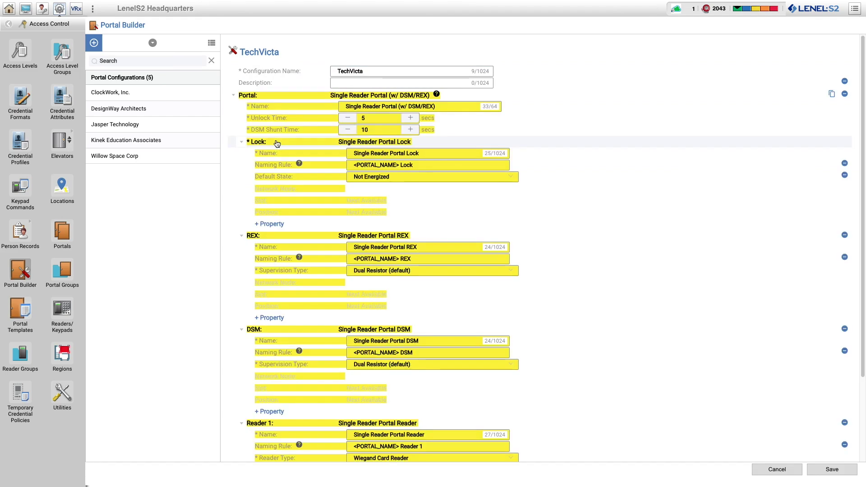
scroll(618, 284, down, 2)
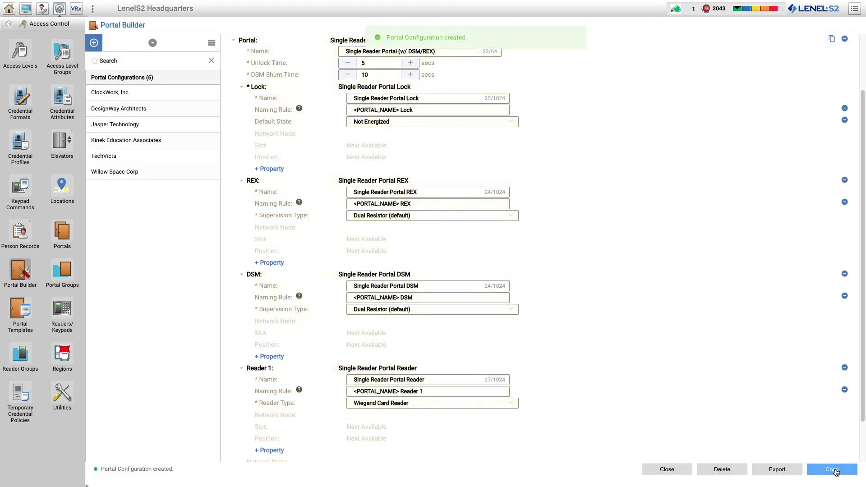
click(779, 469)
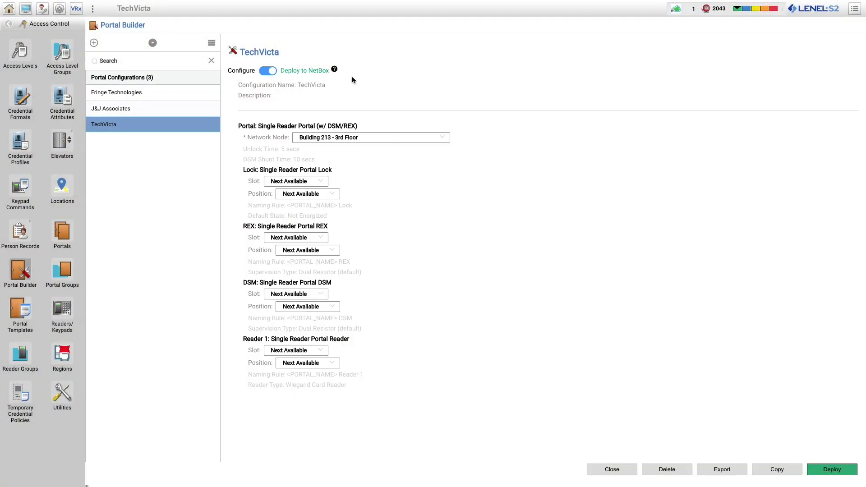
click(831, 469)
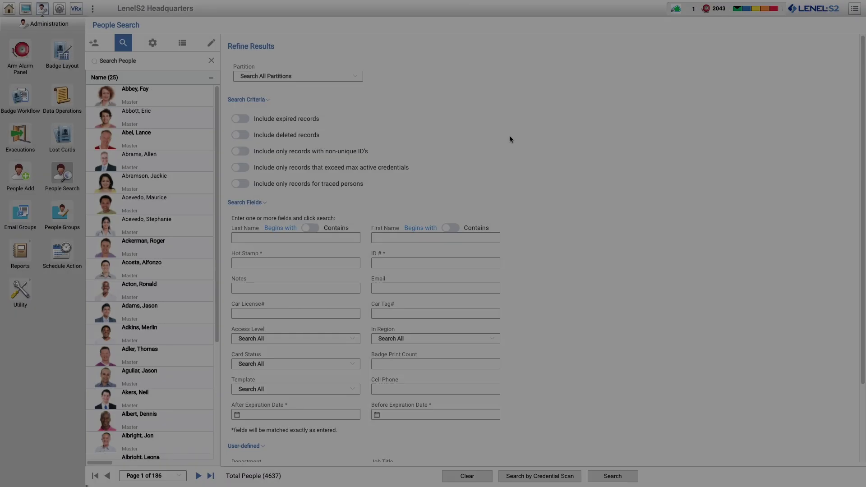
scroll(510, 135, down, 2)
scroll(609, 270, down, 1)
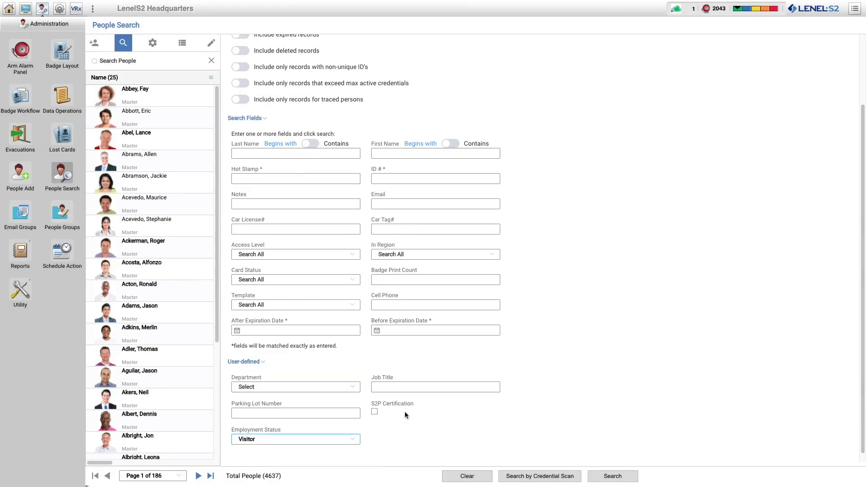
Search for Visitor records and select all six for the 04/23/2021 expiration update.
click(617, 479)
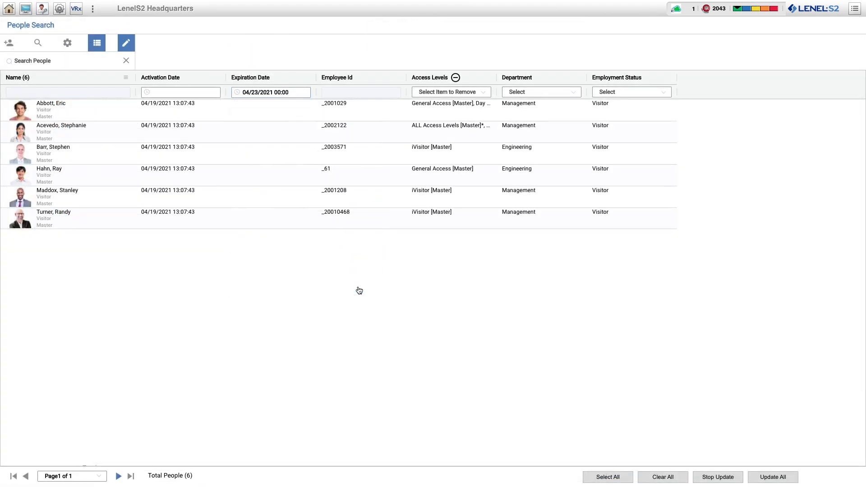
click(607, 477)
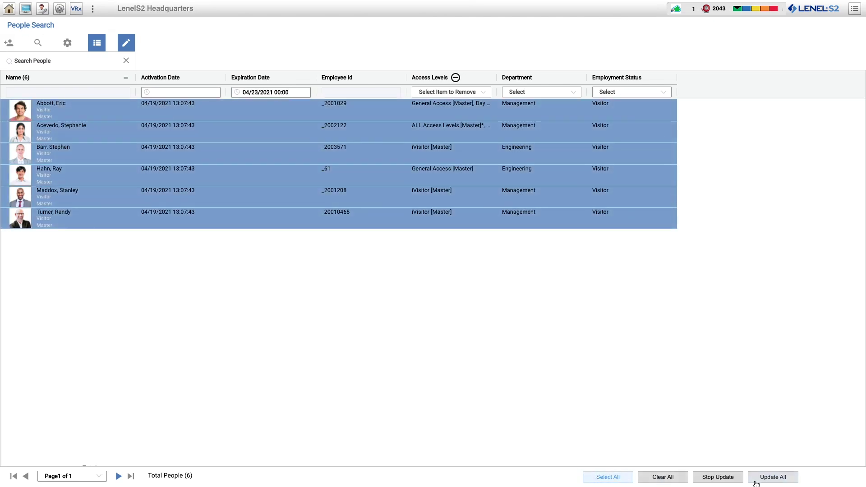